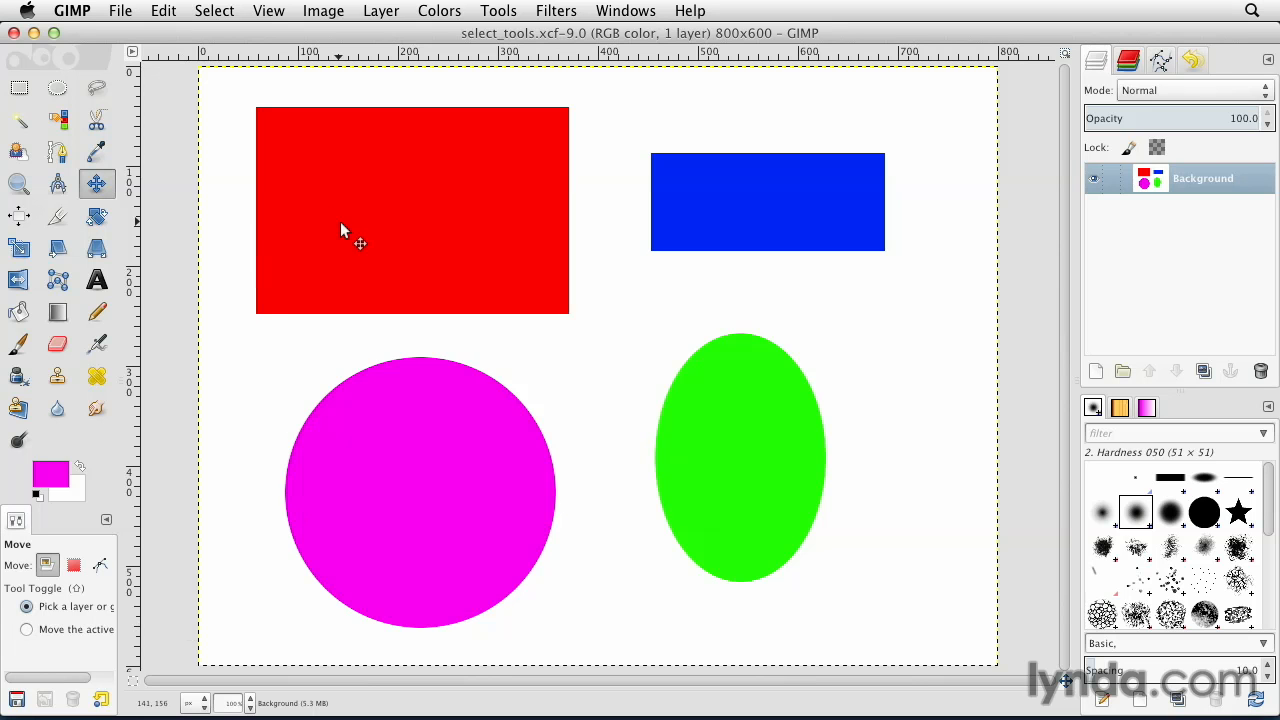
Try to move the red rectangle with the Move tool, and undo the move.
{"action": "left_click_drag", "start_coordinate": [379, 212], "coordinate": [446, 285]}
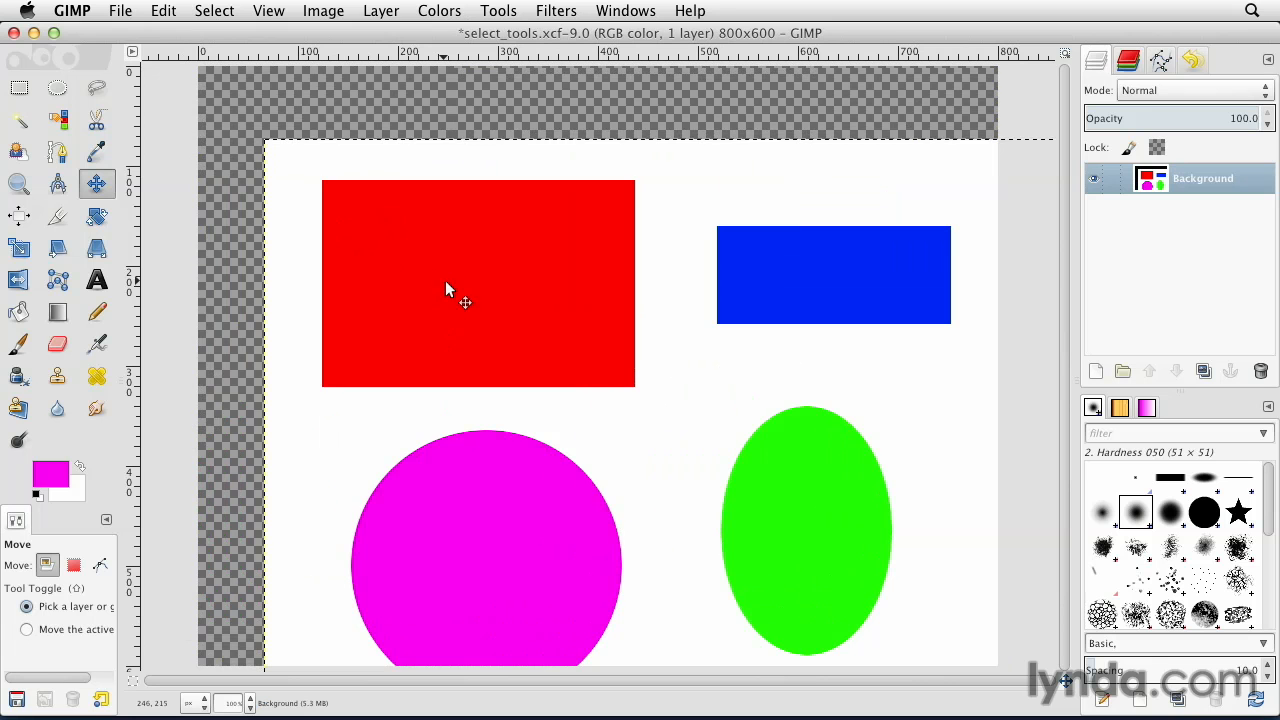
{"action": "key", "text": "super+z"}
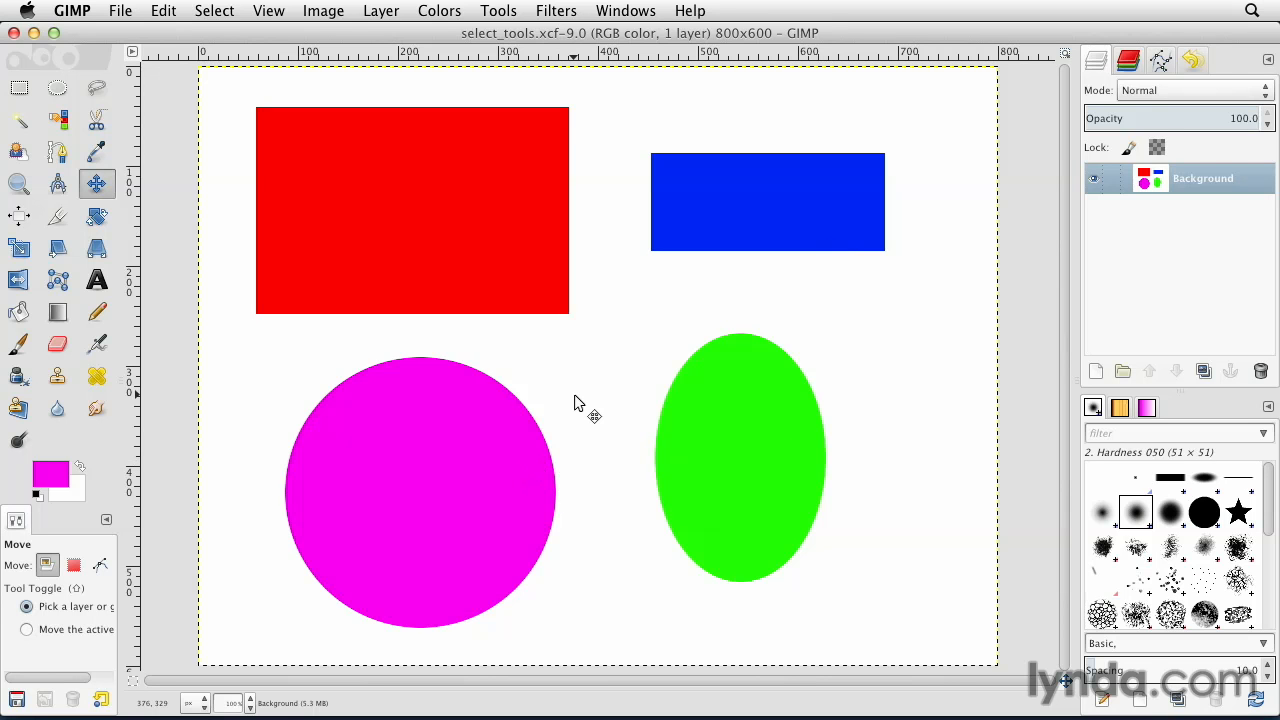
Outline the red rectangle with the Rectangle Select tool, clear that selection, and outline the blue rectangle the same way.
{"action": "left_click", "coordinate": [22, 90]}
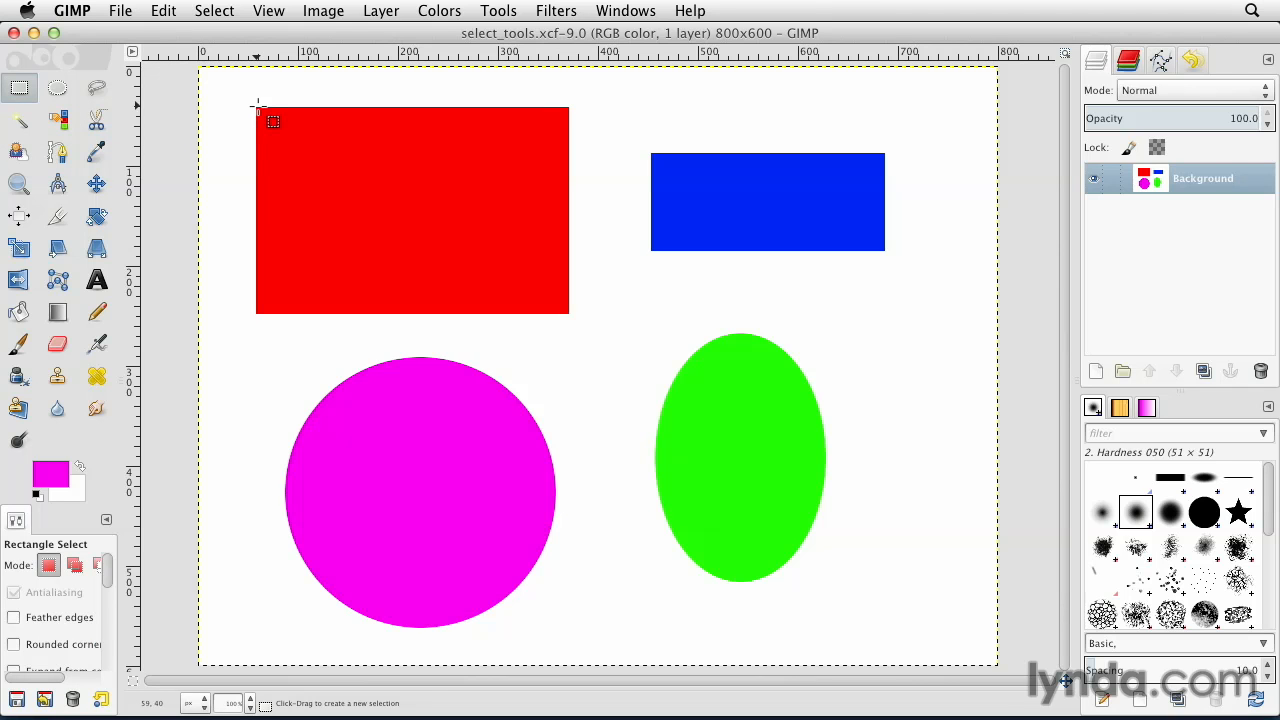
{"action": "left_click_drag", "start_coordinate": [257, 105], "coordinate": [572, 318]}
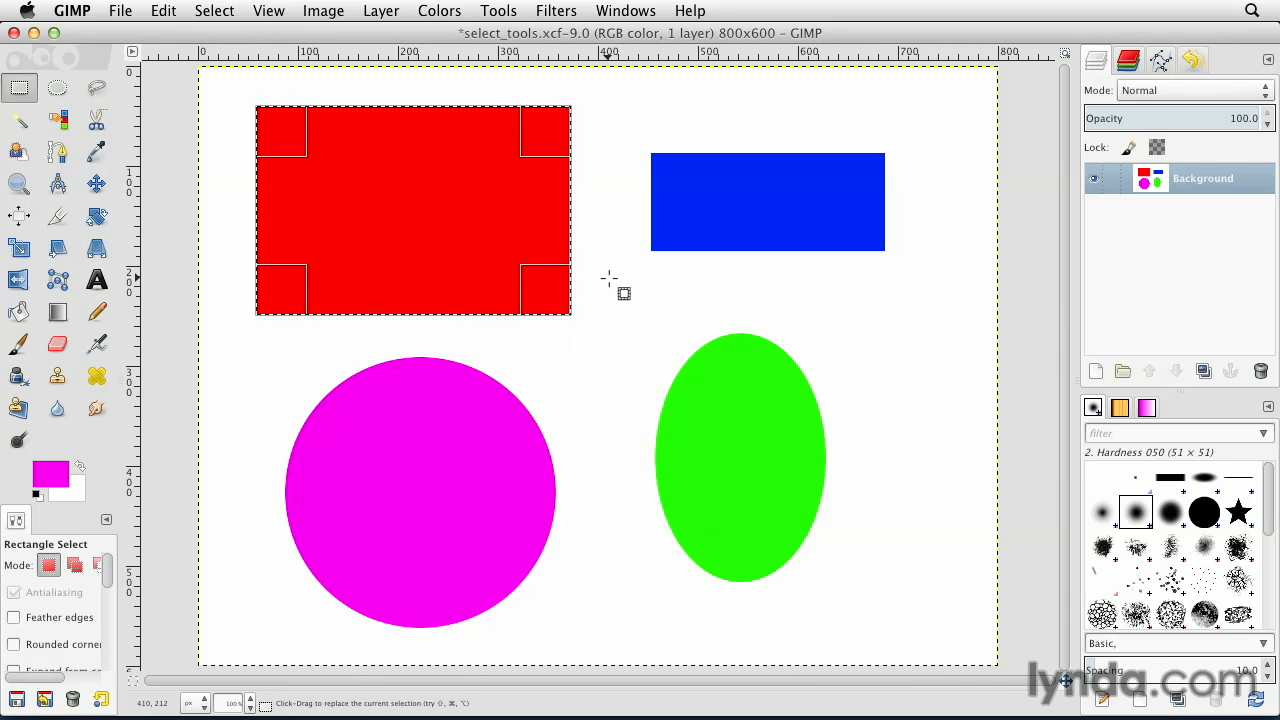
{"action": "left_click", "coordinate": [214, 11]}
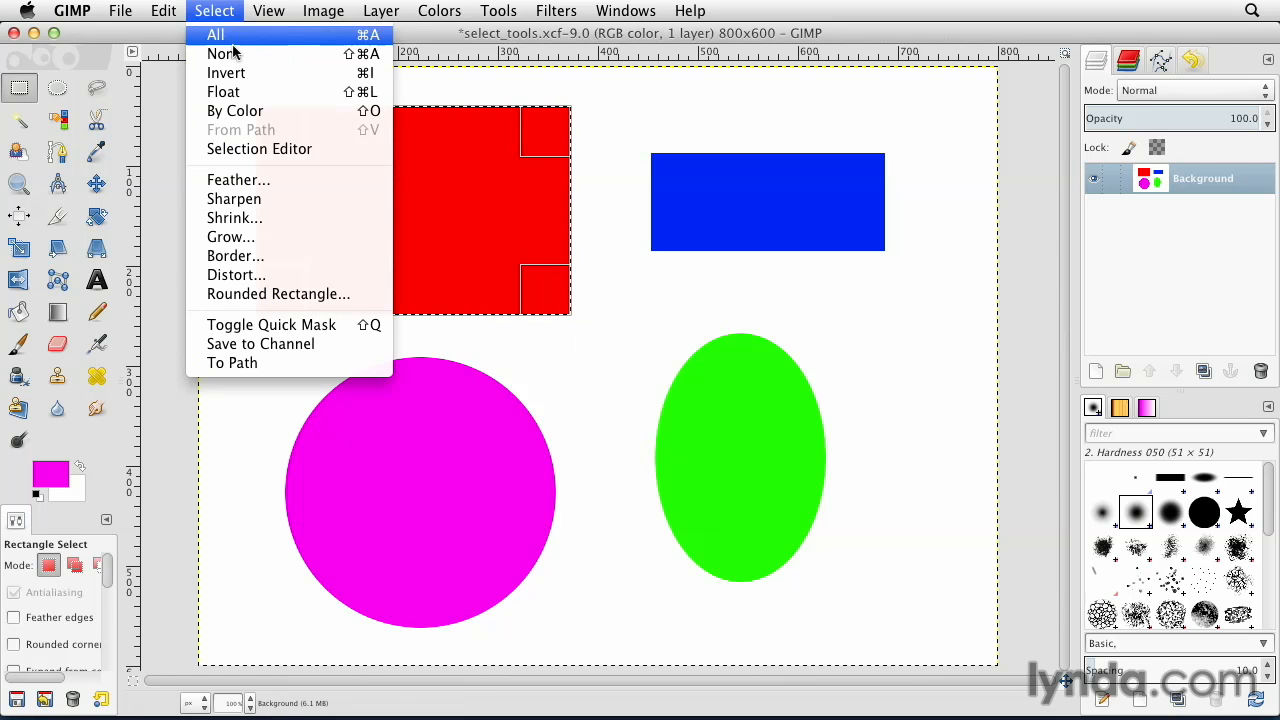
{"action": "left_click", "coordinate": [229, 53]}
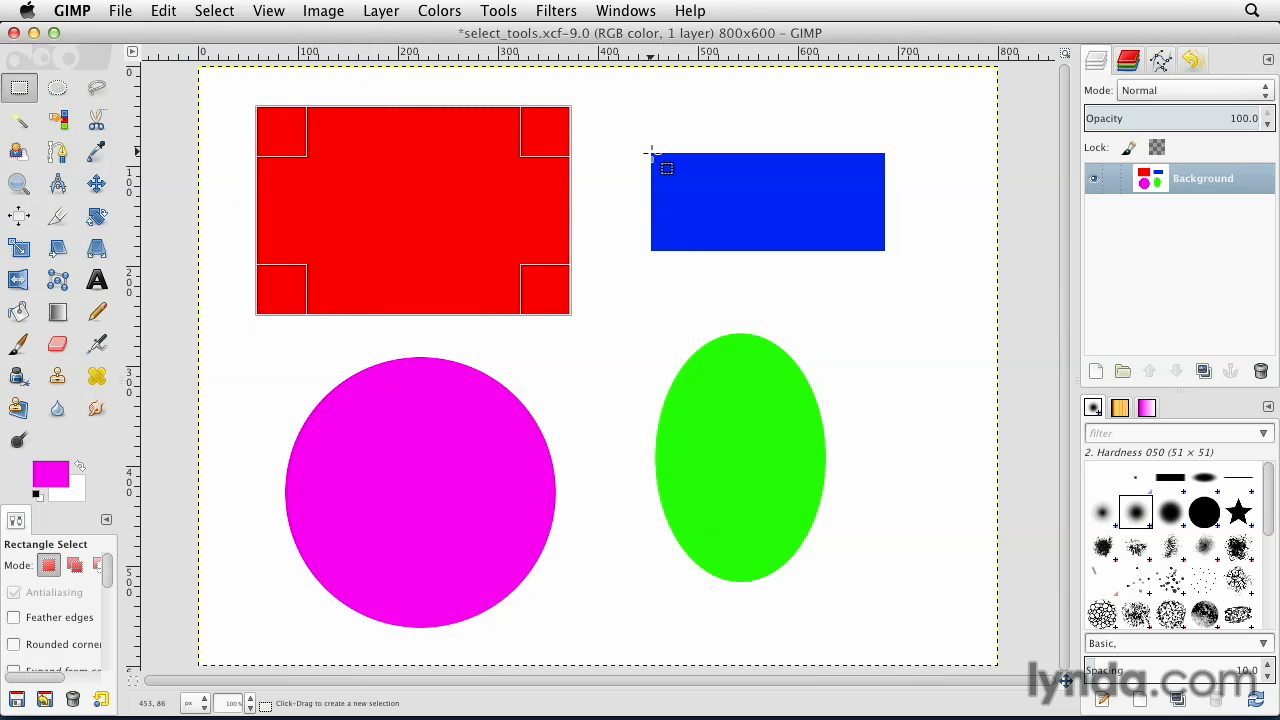
{"action": "left_click_drag", "start_coordinate": [651, 152], "coordinate": [886, 253]}
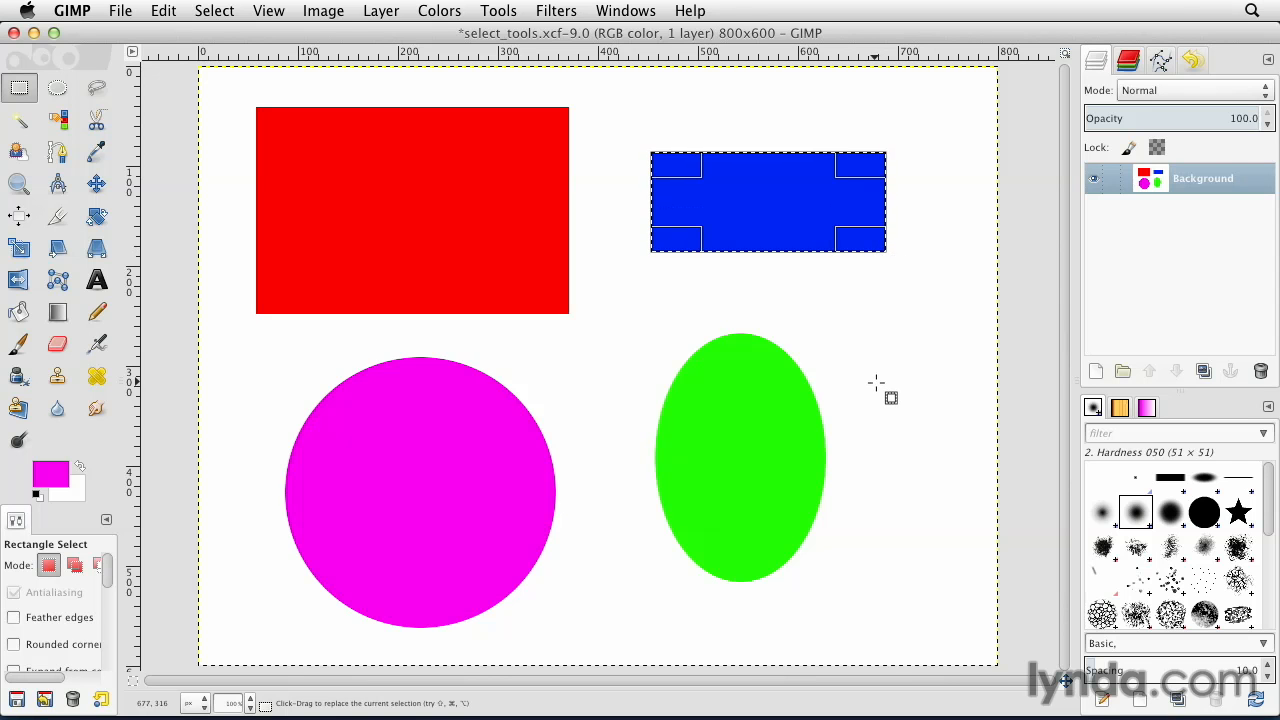
Clear the selection around the blue rectangle and outline the green ellipse with the Ellipse Select tool.
{"action": "left_click", "coordinate": [62, 95]}
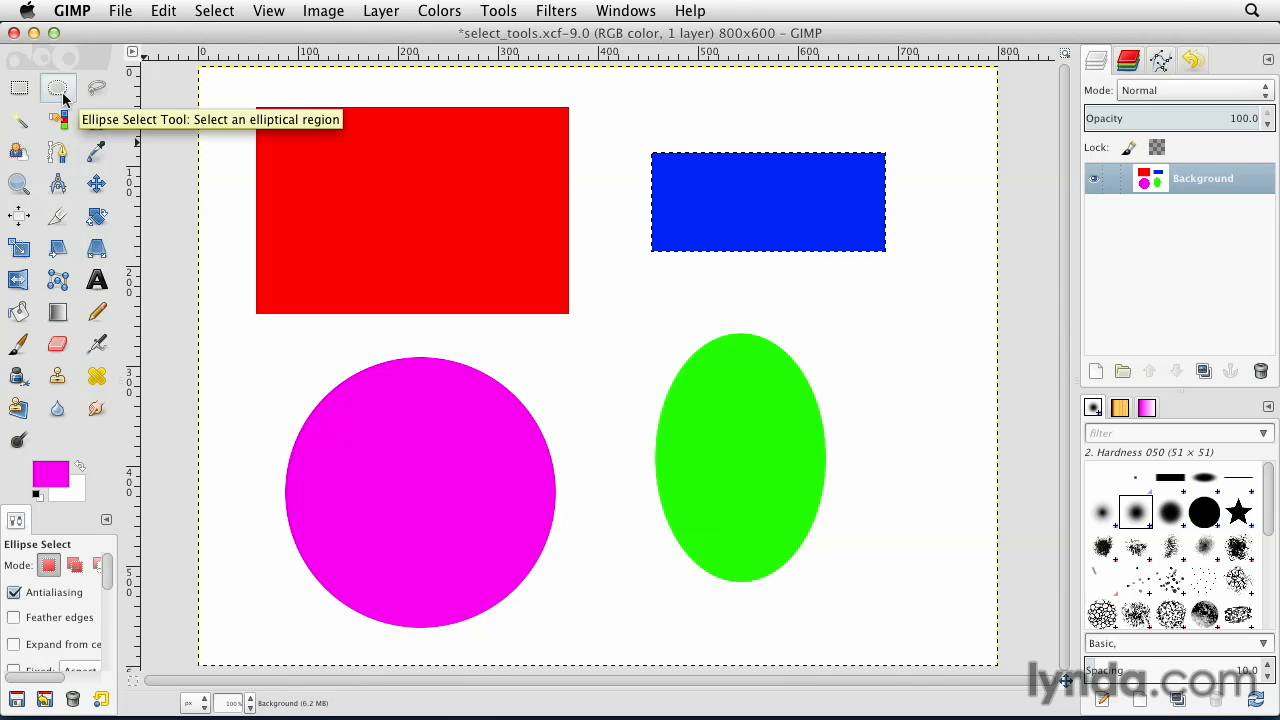
{"action": "left_click", "coordinate": [214, 10]}
{"action": "left_click", "coordinate": [225, 54]}
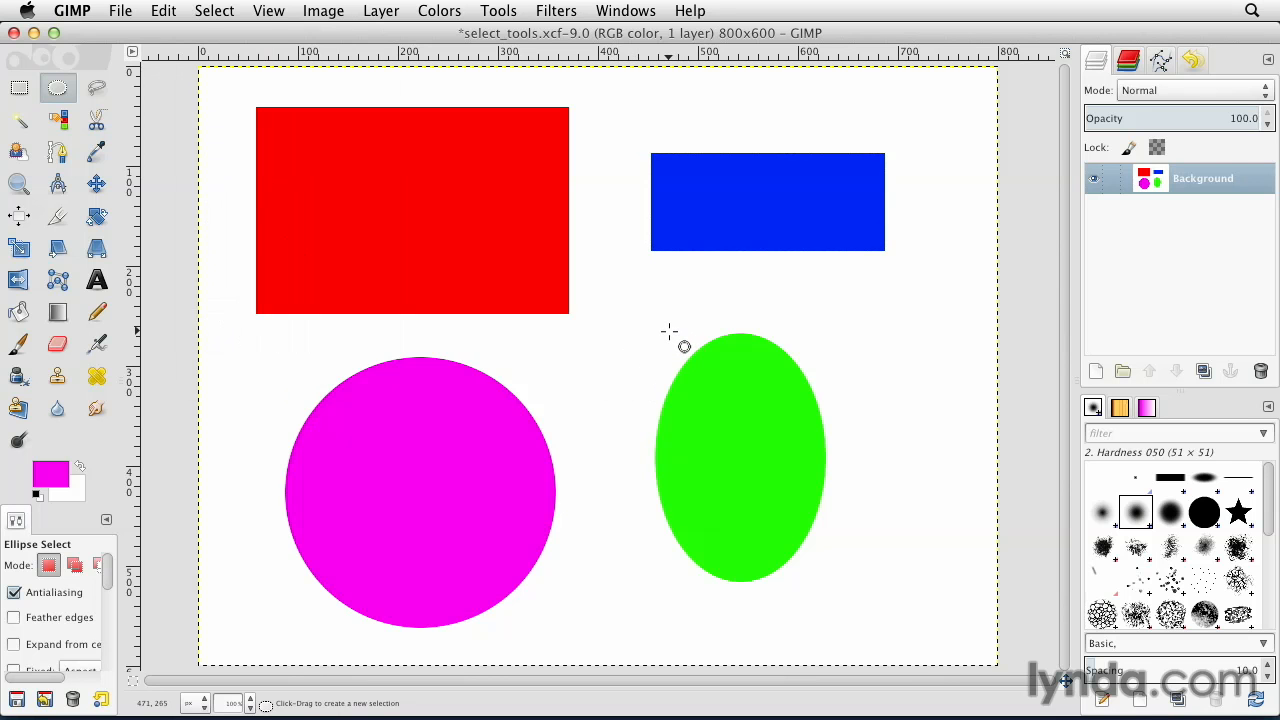
{"action": "left_click_drag", "start_coordinate": [656, 330], "coordinate": [826, 583]}
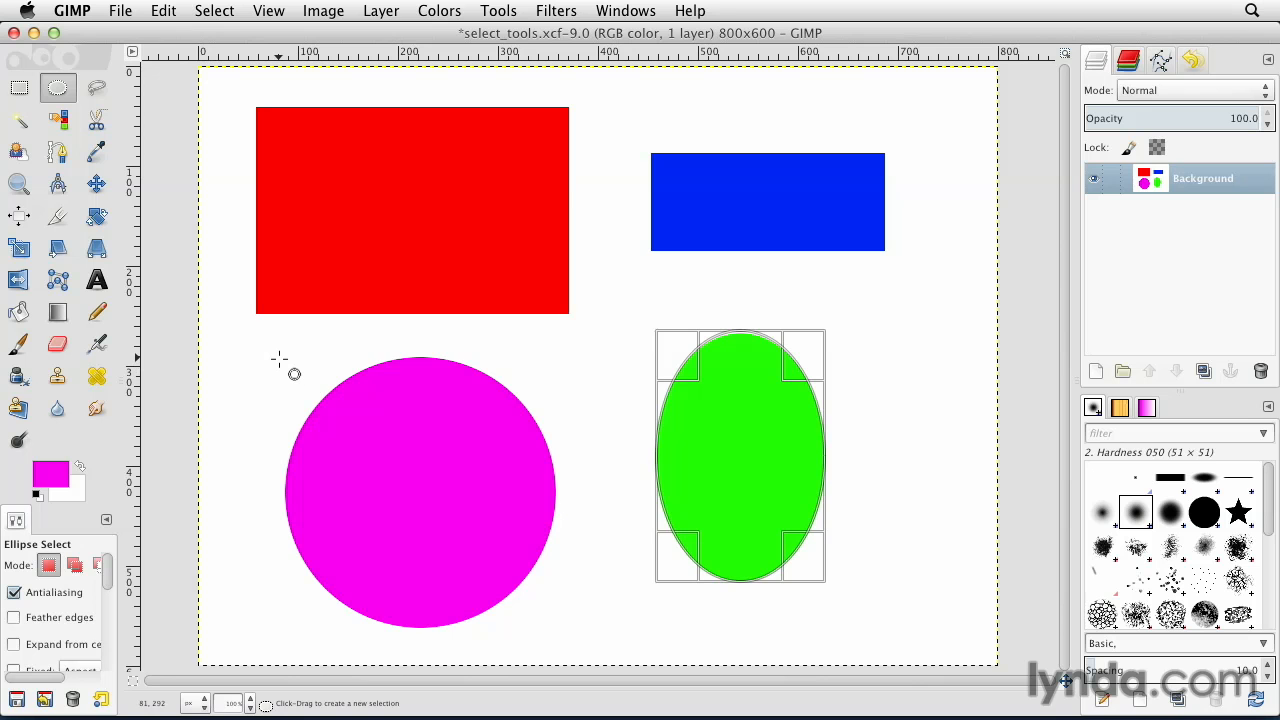
Cut the magenta circle onto its own layer using a fitted elliptical selection, and check it with the Background layer temporarily hidden.
{"action": "left_click_drag", "start_coordinate": [279, 358], "coordinate": [558, 628]}
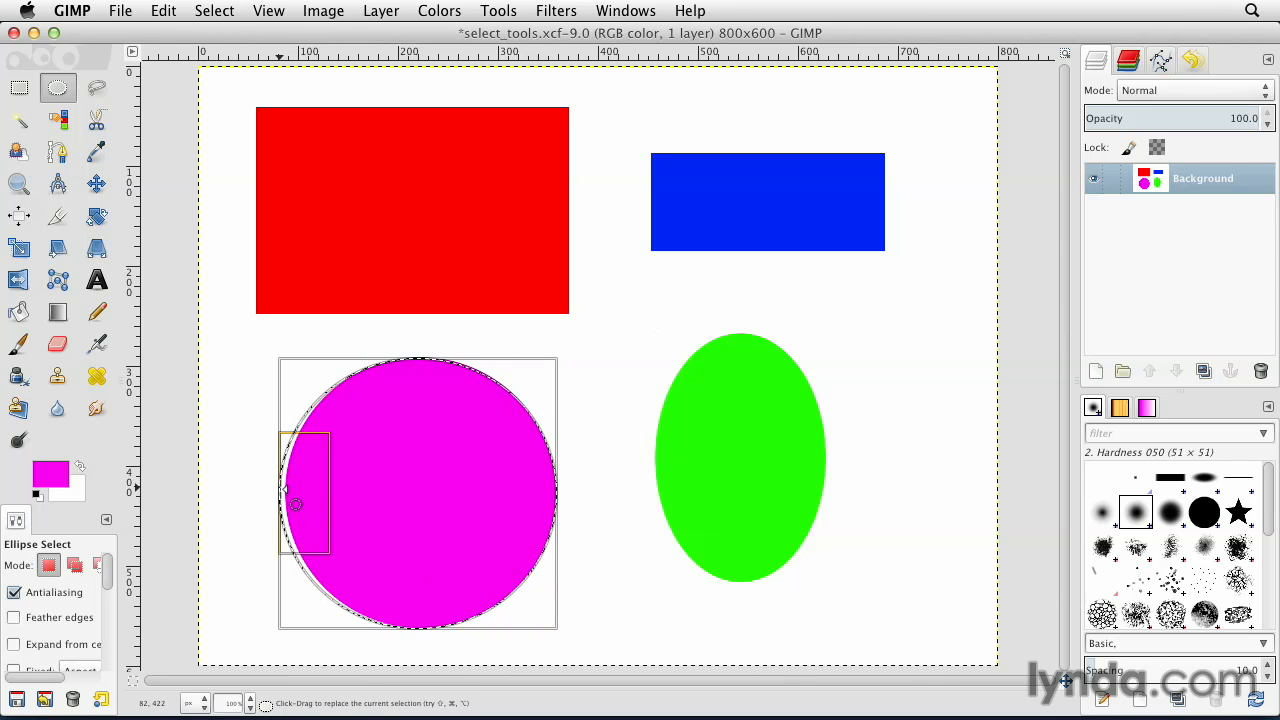
{"action": "left_click_drag", "start_coordinate": [282, 489], "coordinate": [287, 489]}
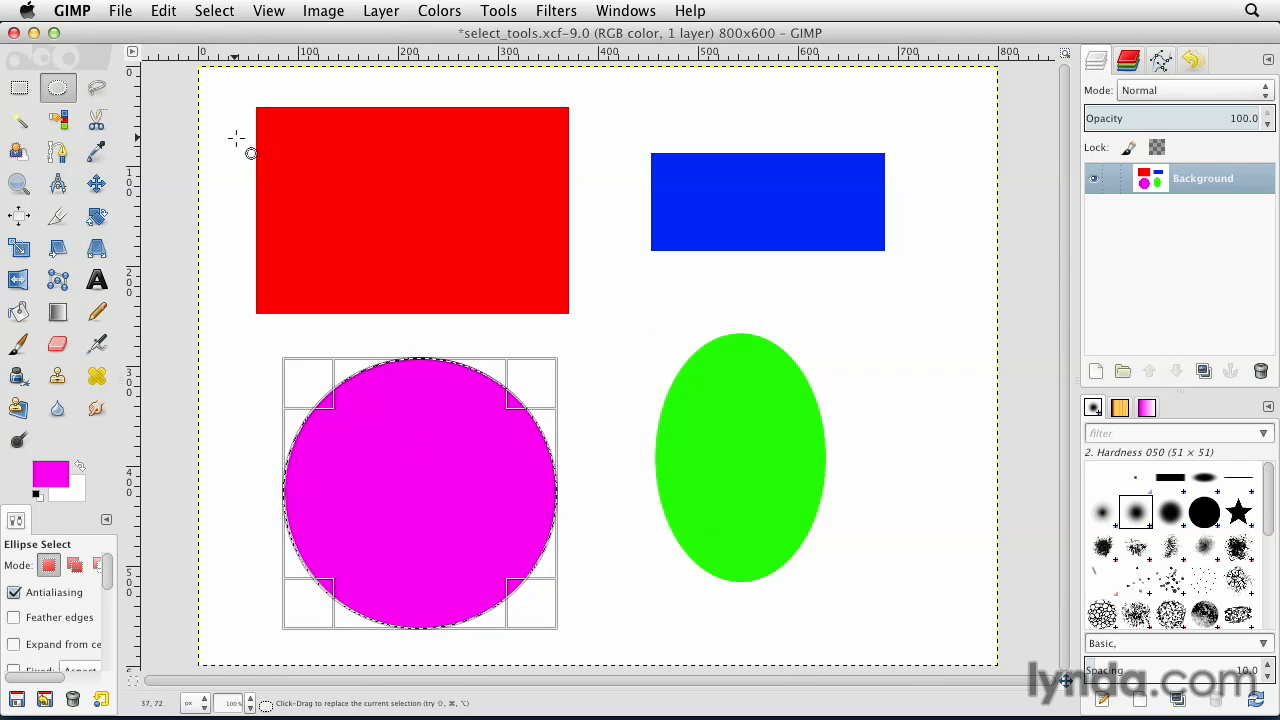
{"action": "left_click", "coordinate": [381, 12]}
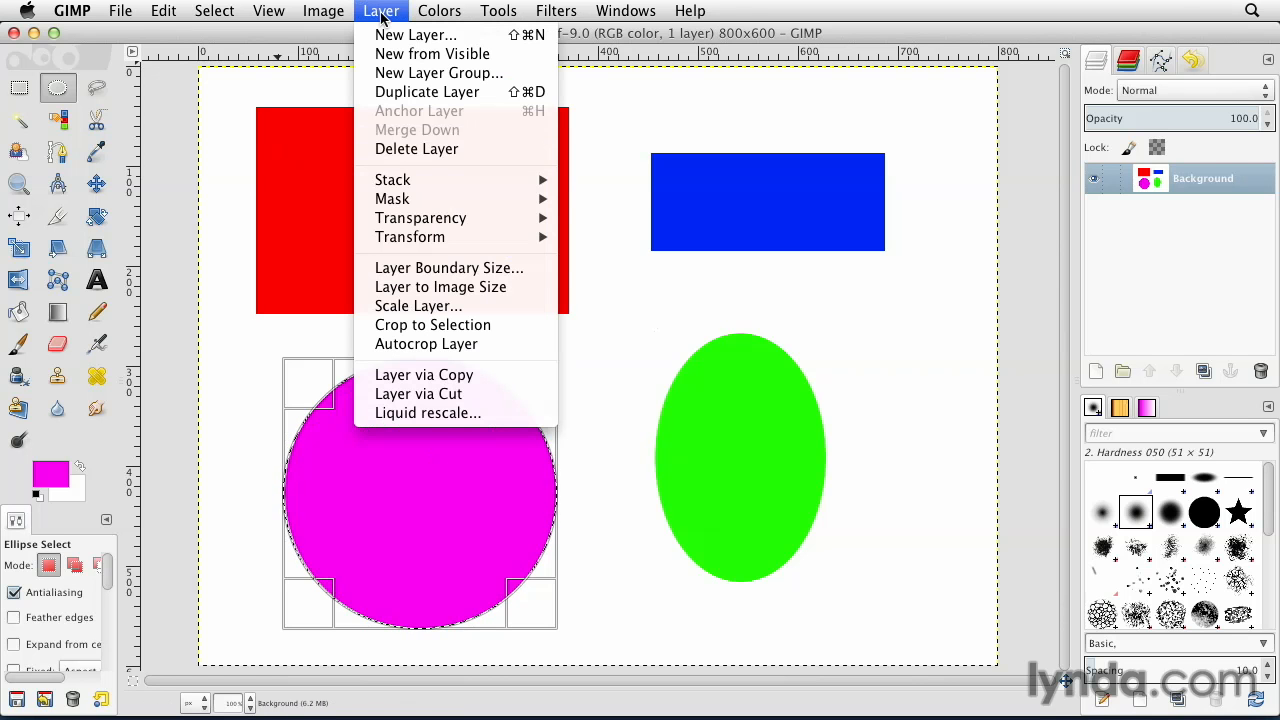
{"action": "left_click", "coordinate": [474, 393]}
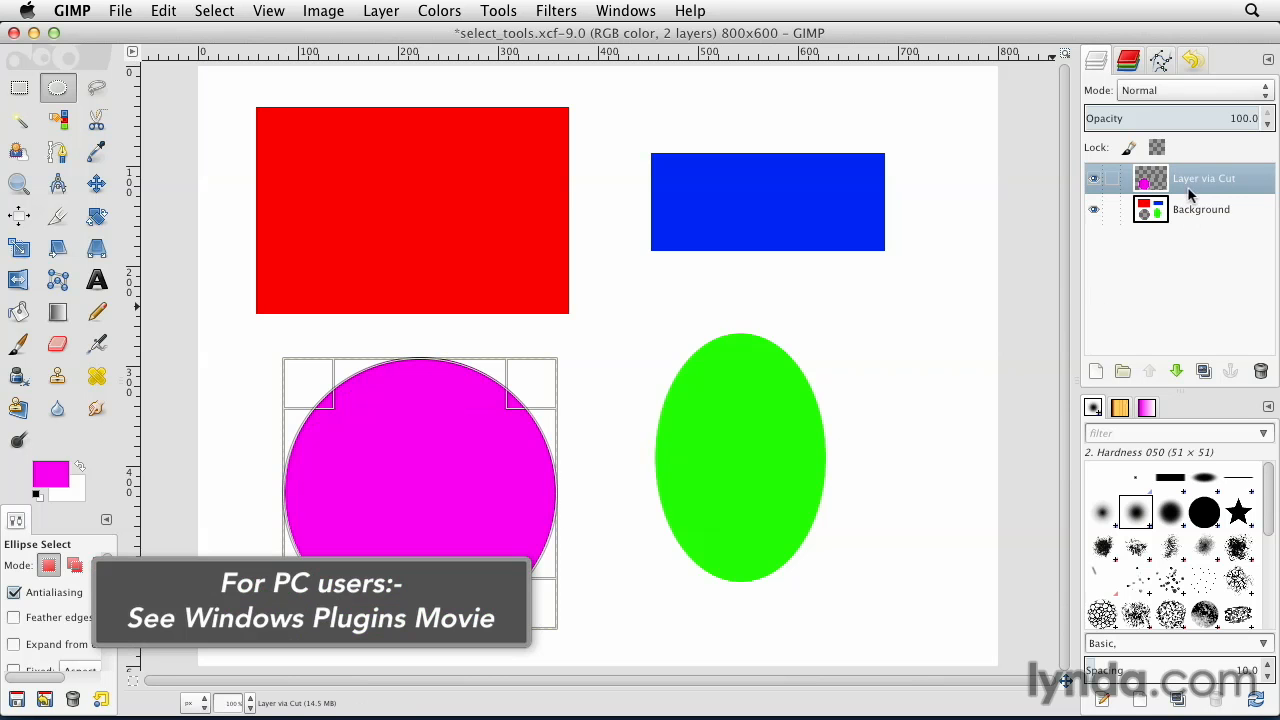
{"action": "left_click", "coordinate": [1094, 210]}
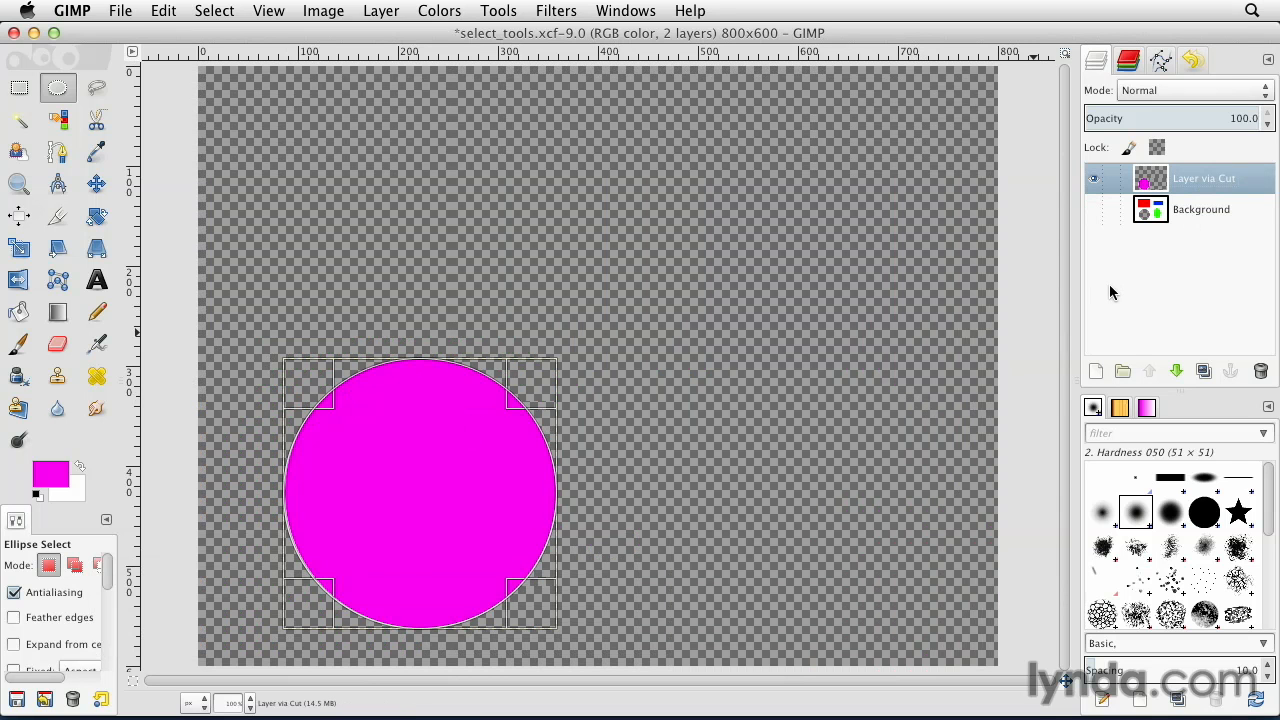
{"action": "left_click", "coordinate": [1094, 210]}
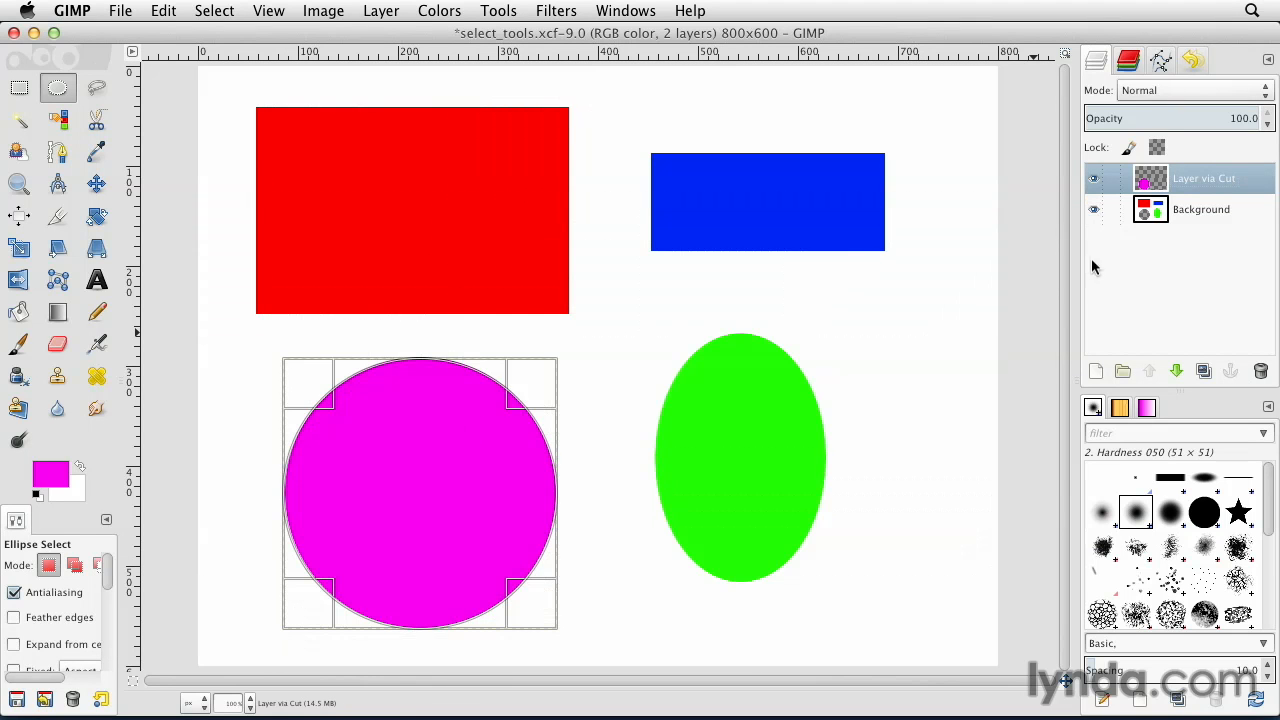
Outline the red rectangle with a rectangular selection and cut it from the Background onto its own layer.
{"action": "left_click", "coordinate": [26, 92]}
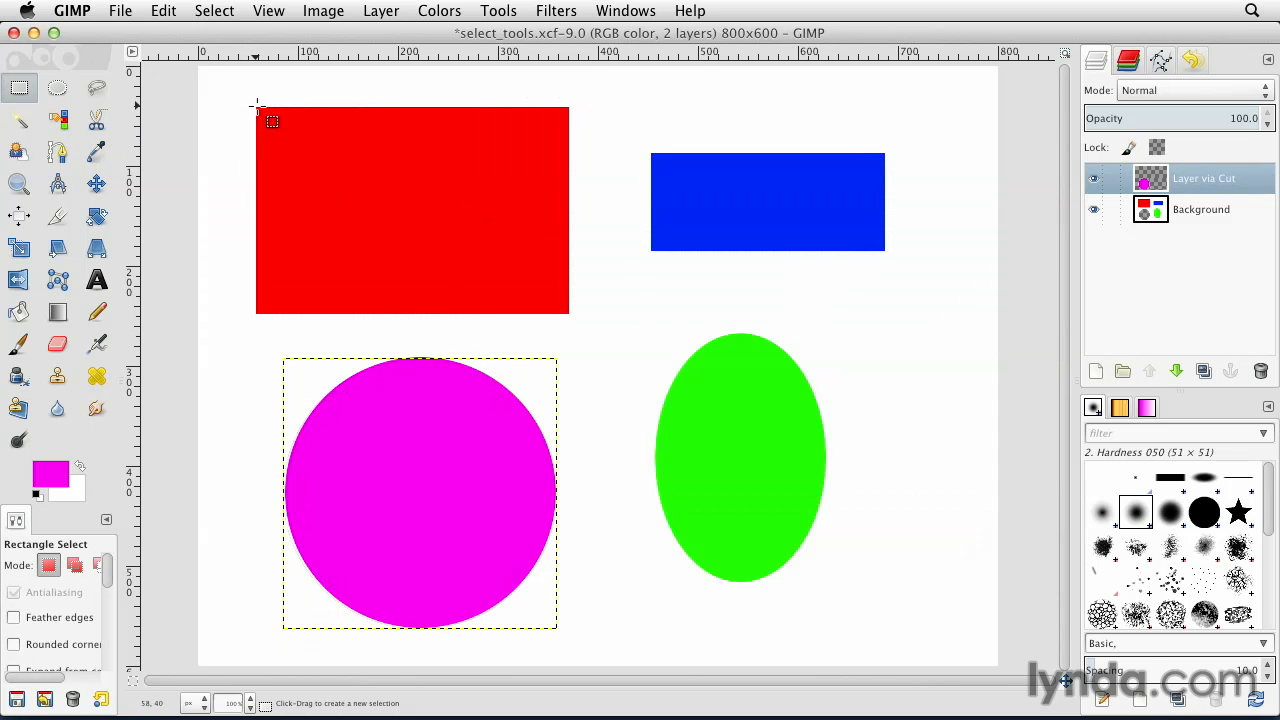
{"action": "left_click_drag", "start_coordinate": [256, 106], "coordinate": [570, 316]}
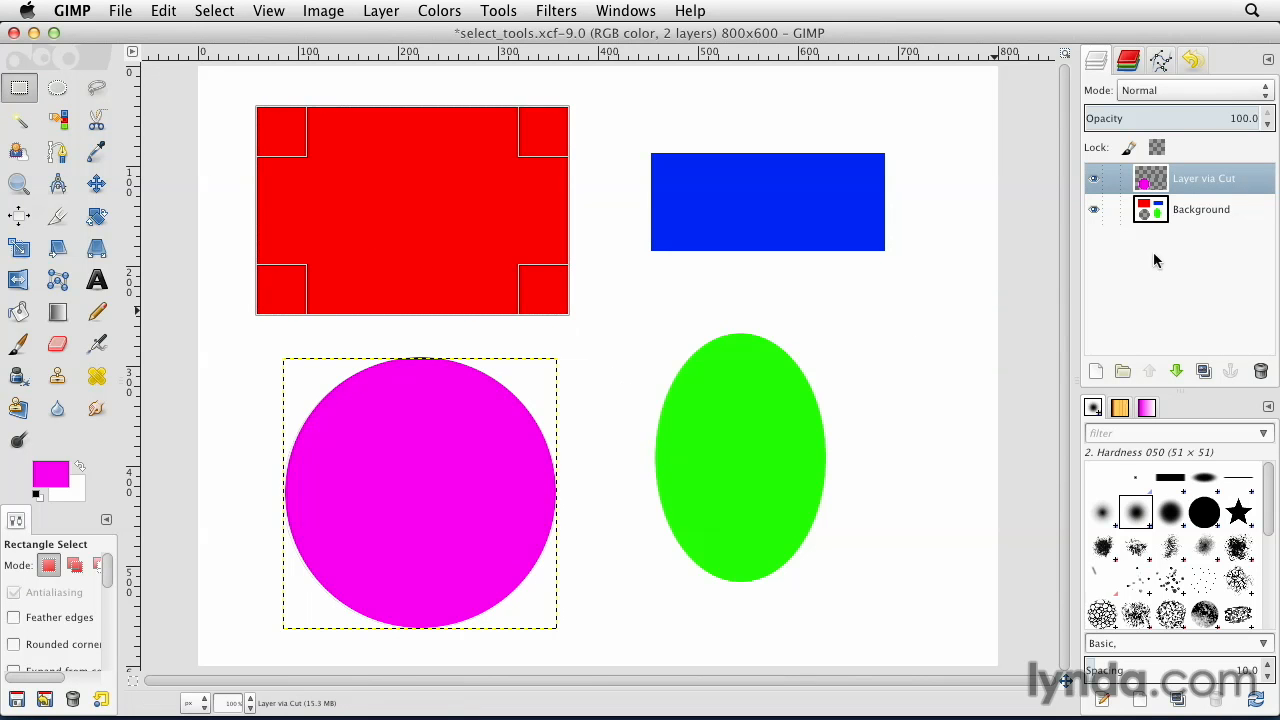
{"action": "left_click", "coordinate": [1189, 215]}
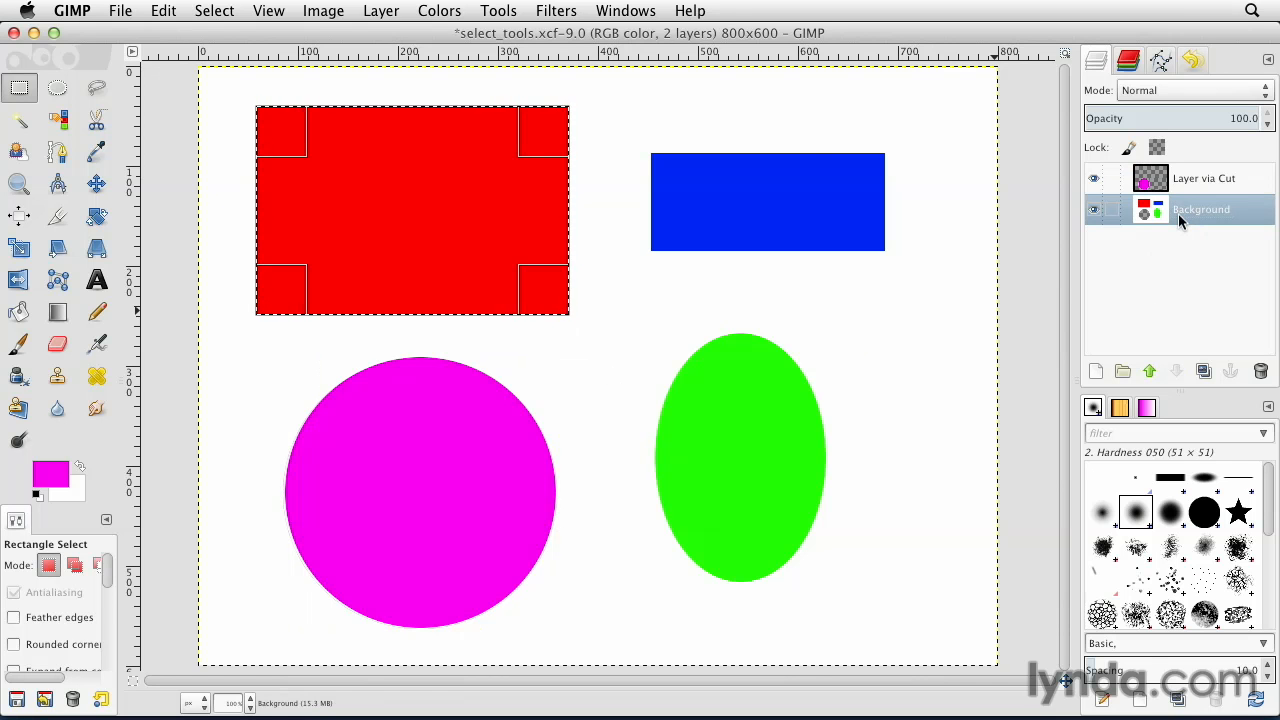
{"action": "left_click", "coordinate": [385, 10]}
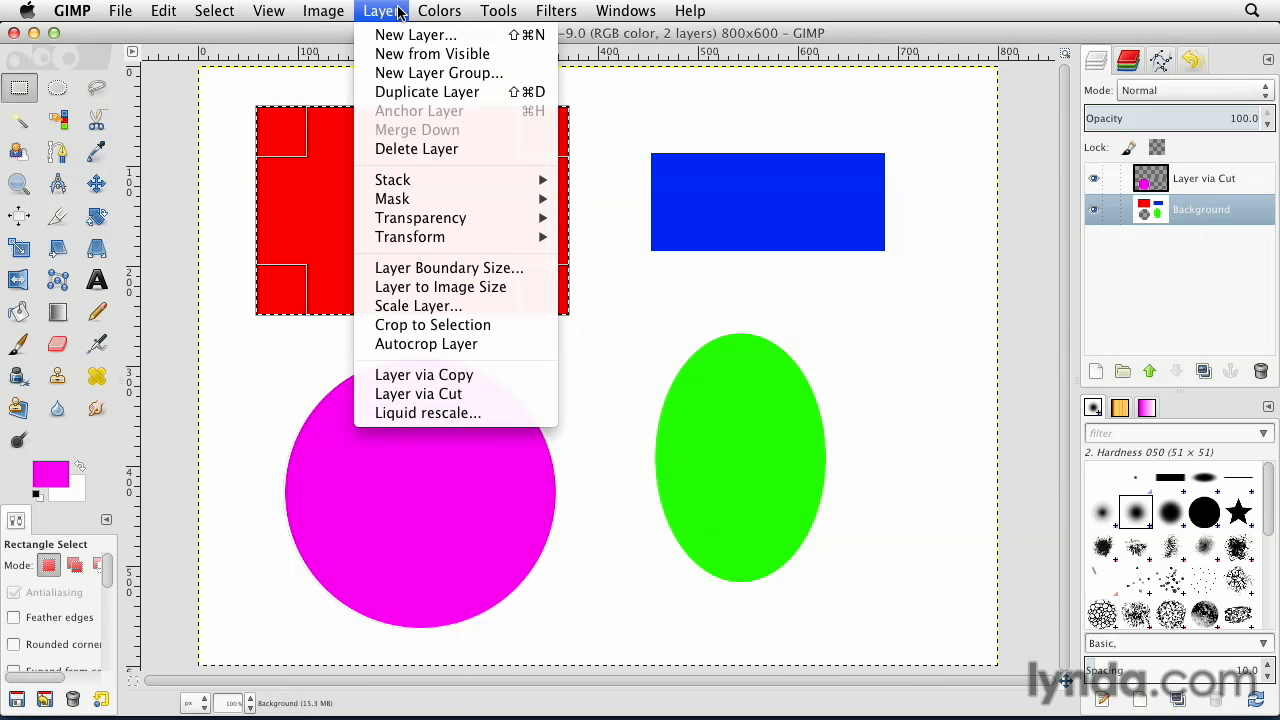
{"action": "left_click", "coordinate": [486, 394]}
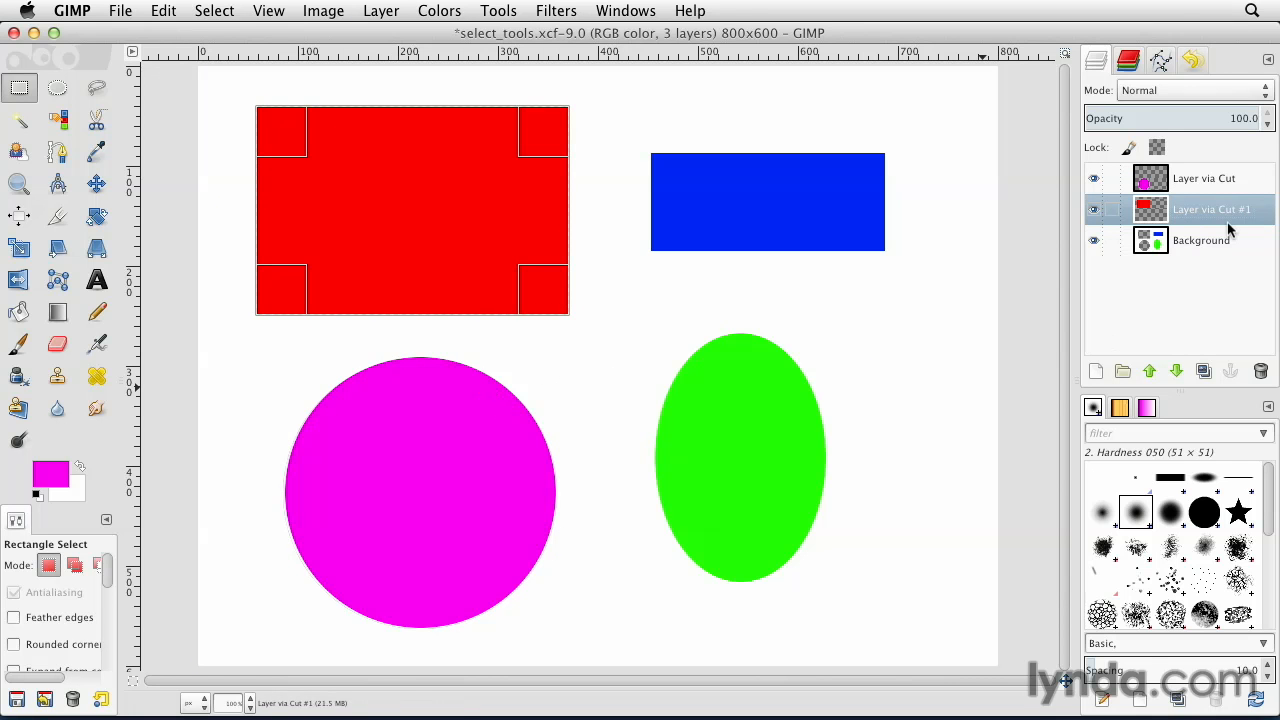
Outline the blue rectangle on the Background layer with a rectangular selection and cut it onto its own layer.
{"action": "left_click", "coordinate": [1203, 248]}
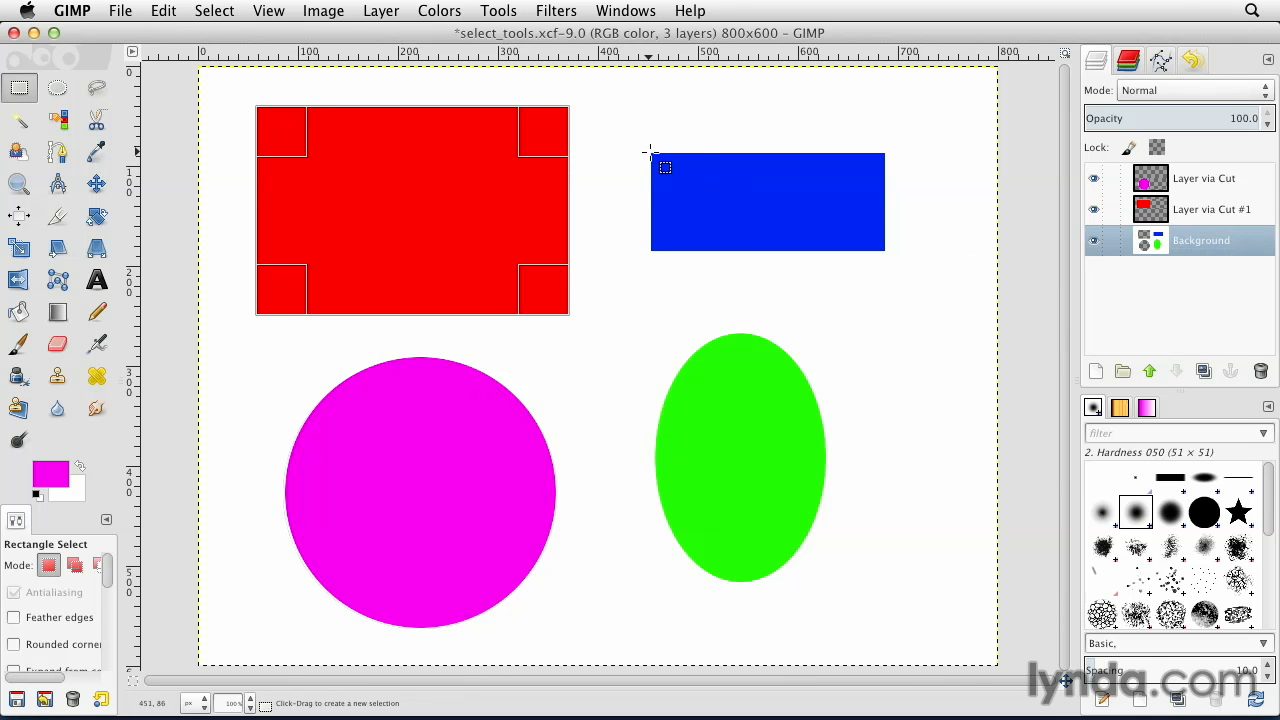
{"action": "left_click_drag", "start_coordinate": [651, 152], "coordinate": [885, 251]}
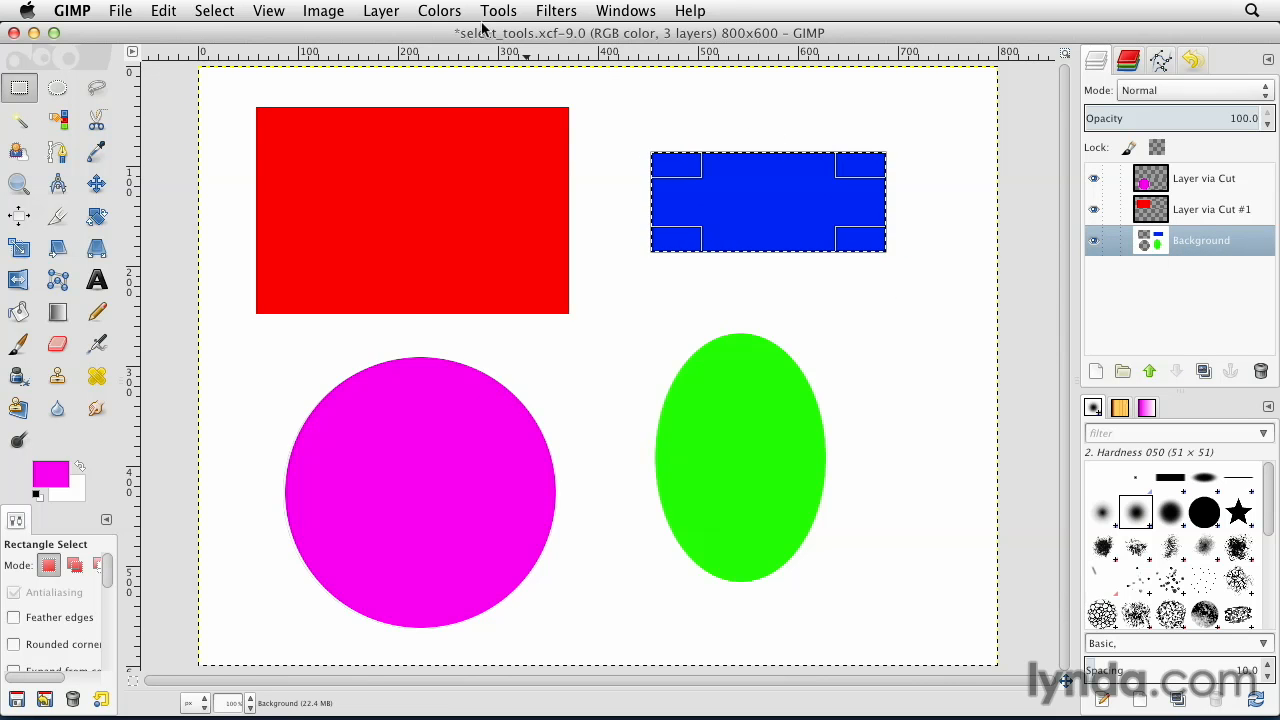
{"action": "left_click", "coordinate": [381, 10]}
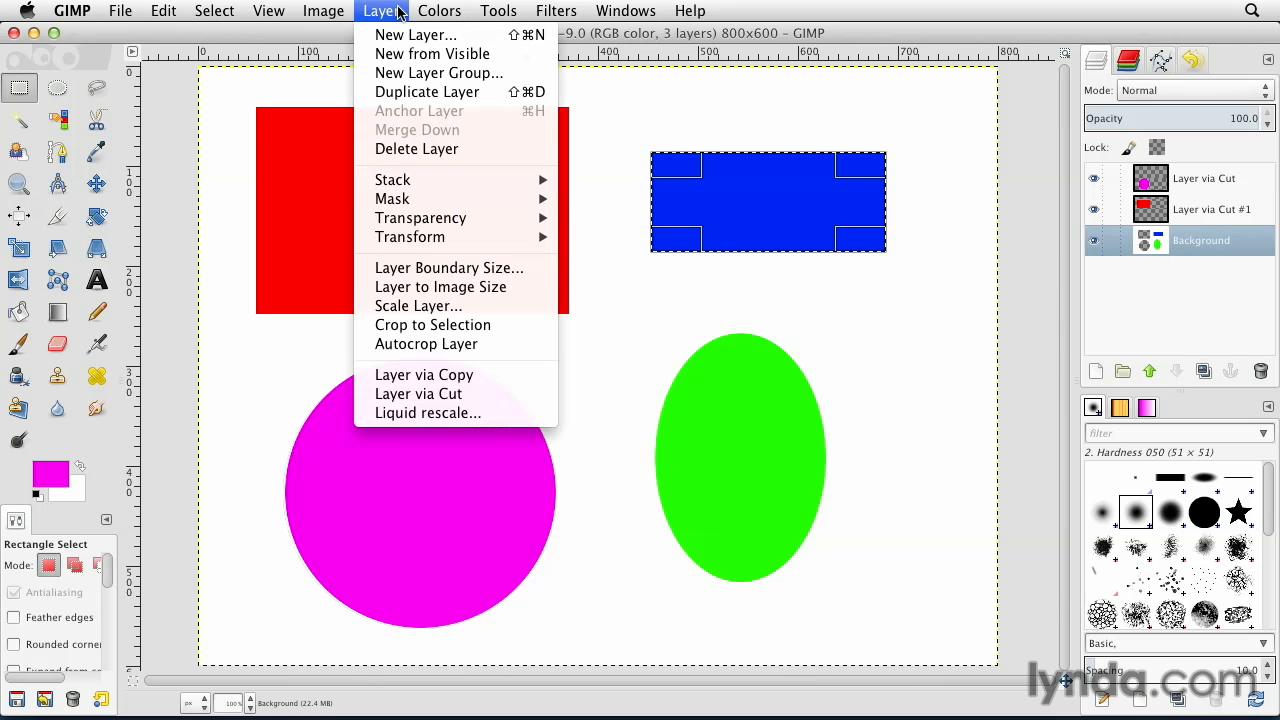
{"action": "left_click", "coordinate": [495, 394]}
Fit an elliptical selection around the green ellipse on the Background layer and cut it onto its own layer.
{"action": "left_click", "coordinate": [1203, 274]}
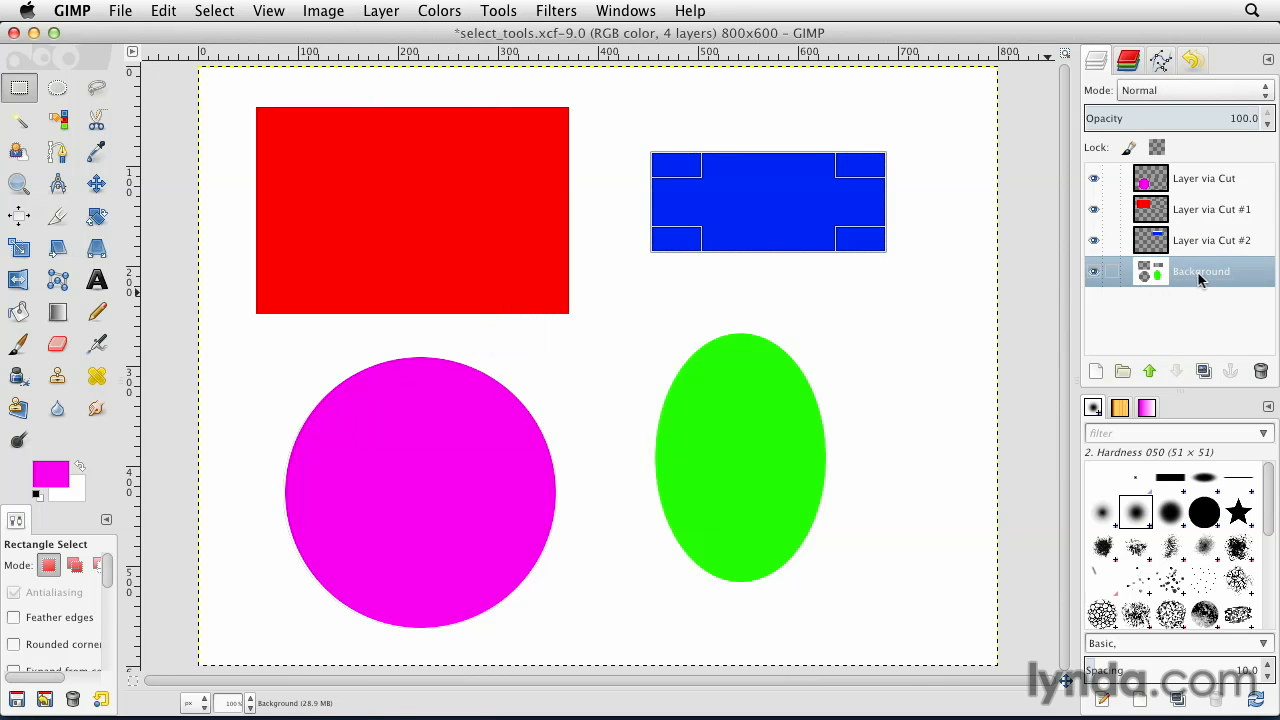
{"action": "left_click", "coordinate": [57, 88]}
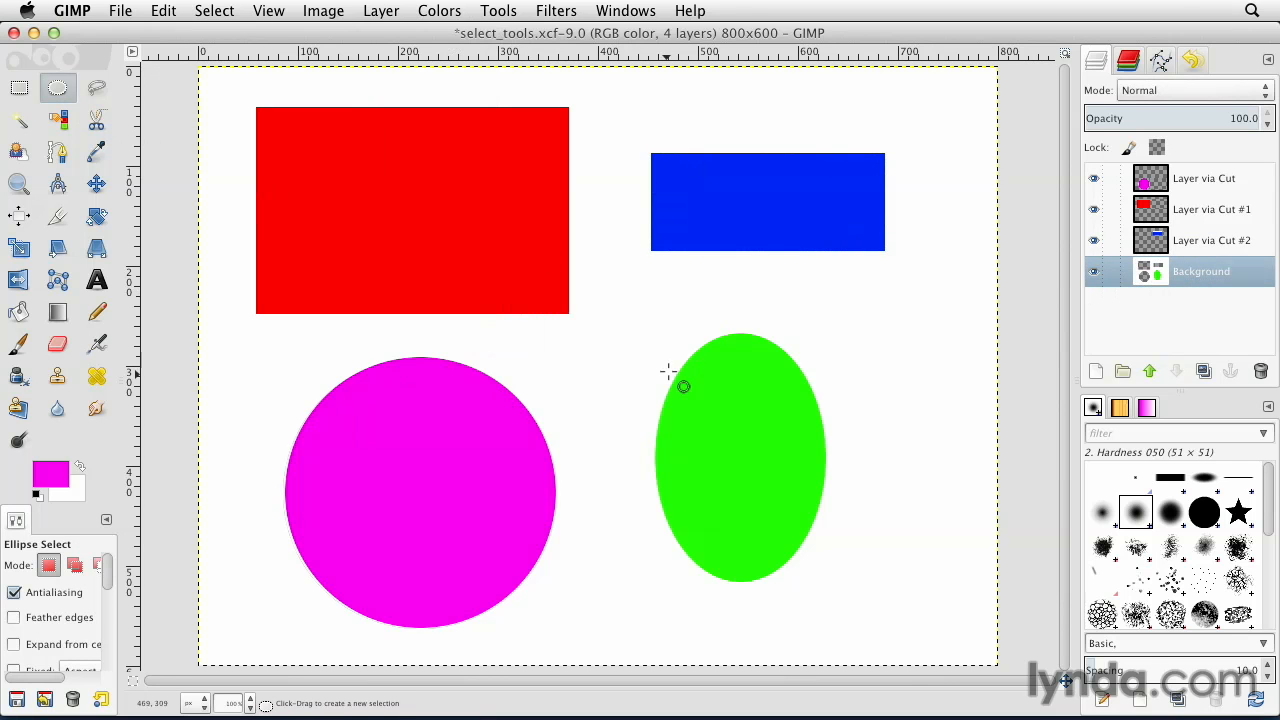
{"action": "left_click_drag", "start_coordinate": [657, 323], "coordinate": [829, 582]}
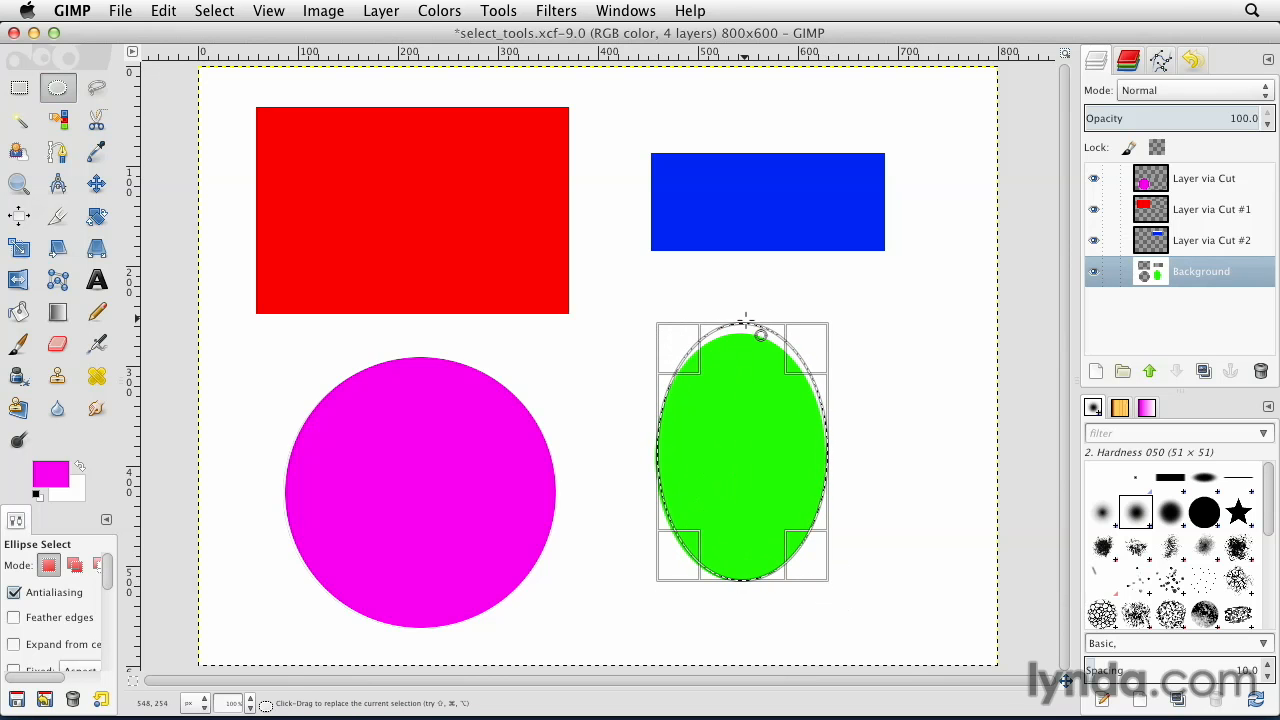
{"action": "left_click_drag", "start_coordinate": [761, 341], "coordinate": [762, 348]}
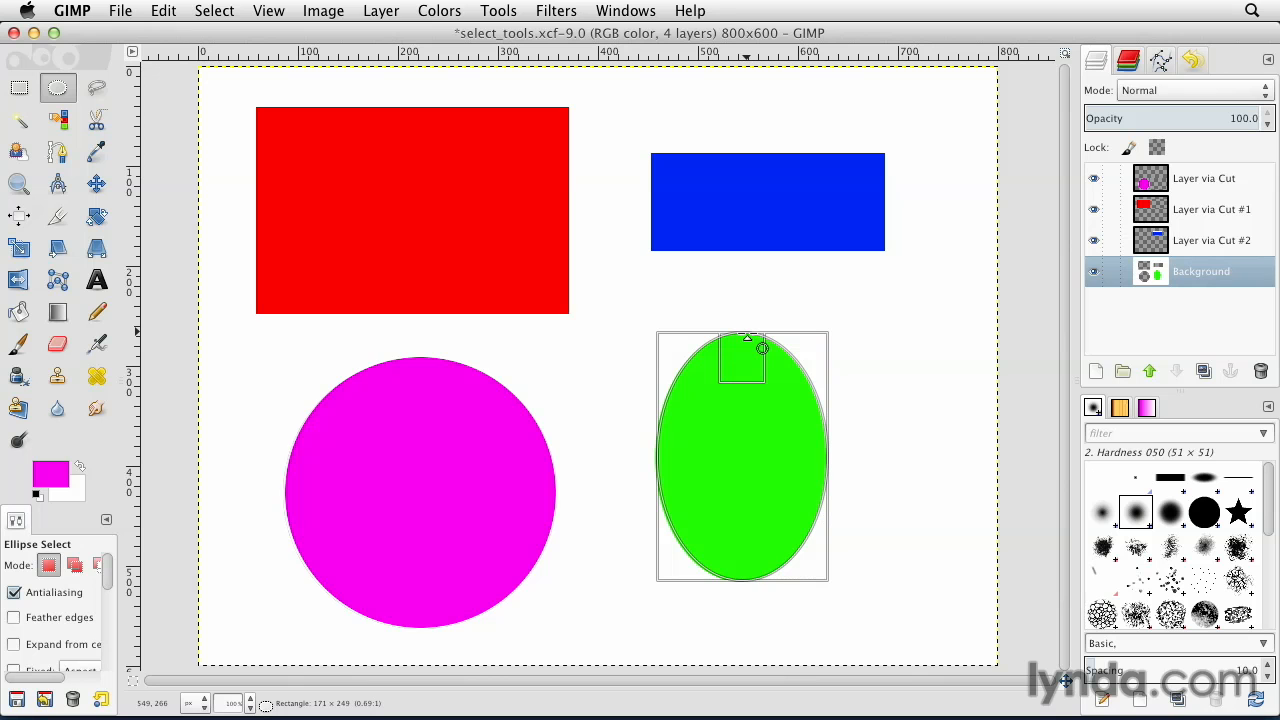
{"action": "left_click_drag", "start_coordinate": [762, 348], "coordinate": [762, 348]}
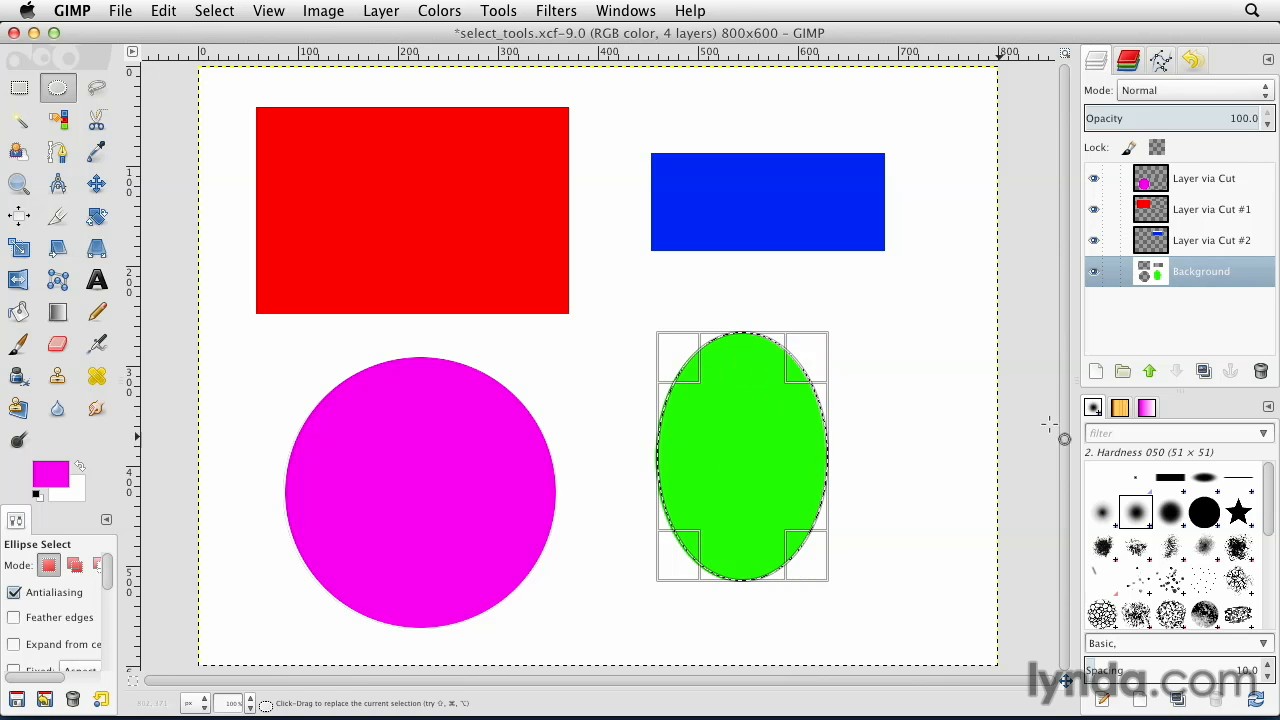
{"action": "left_click", "coordinate": [378, 12]}
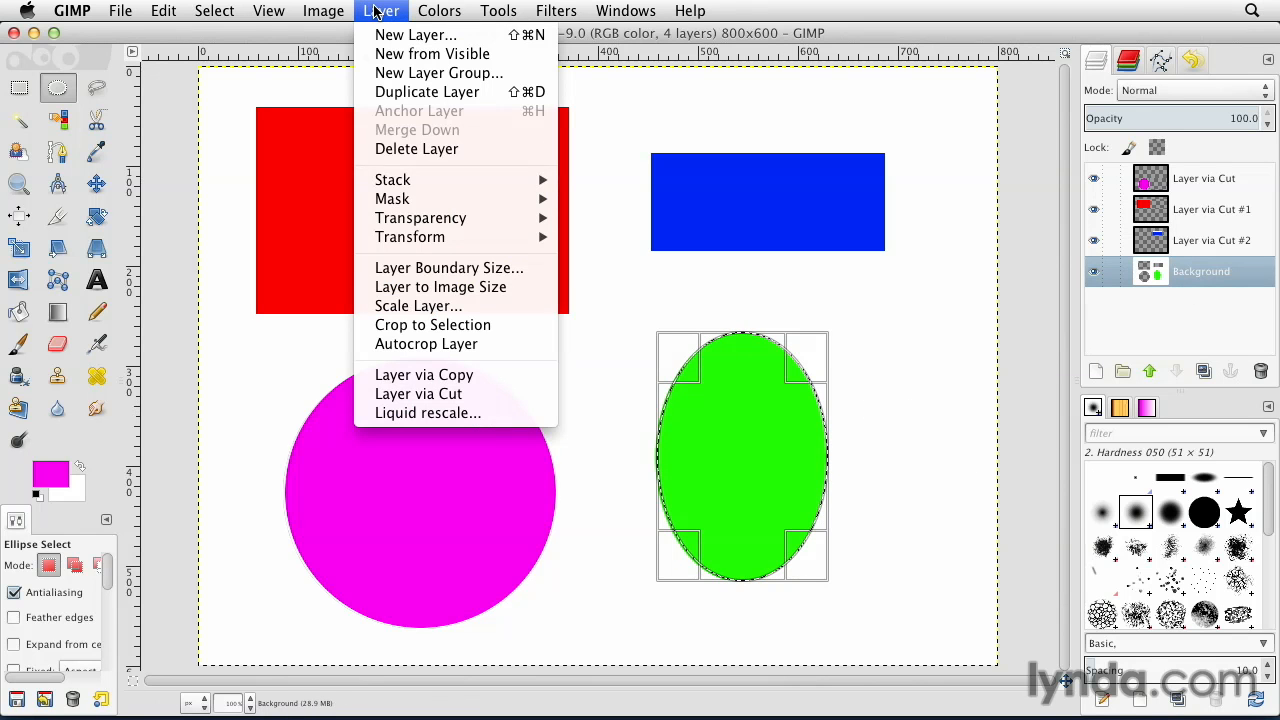
{"action": "left_click", "coordinate": [452, 393]}
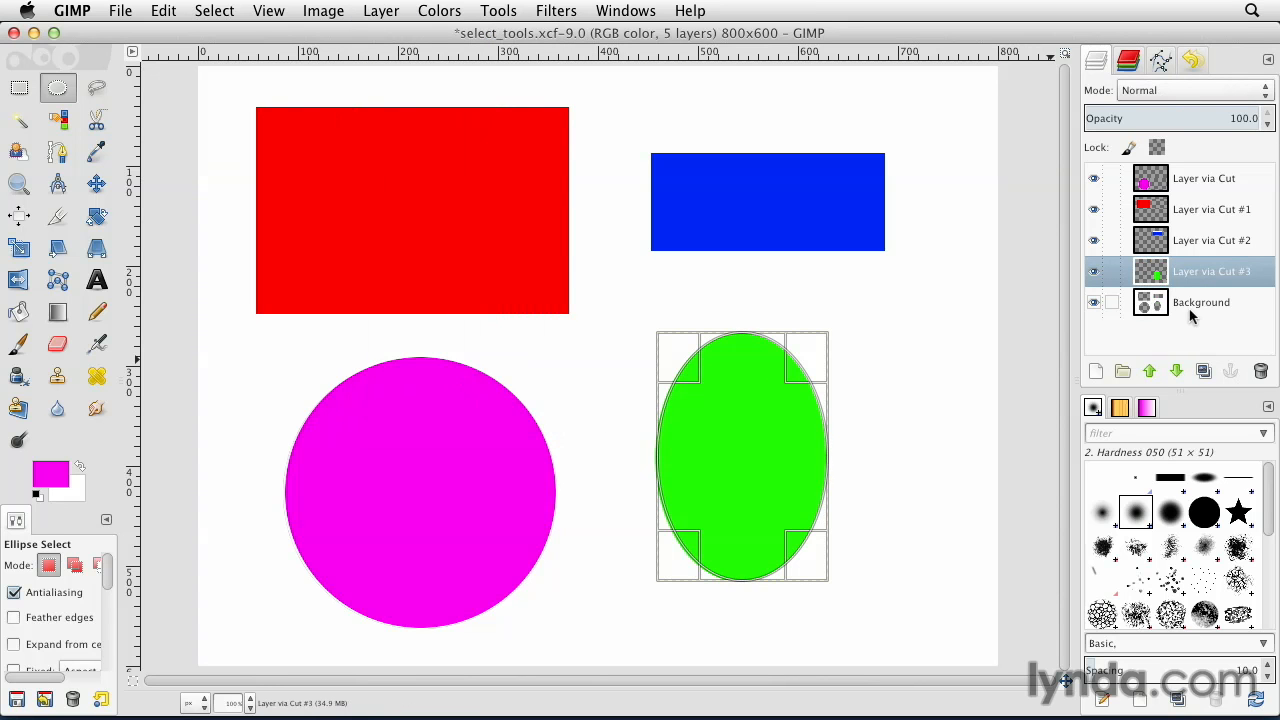
Hide the four cut shape layers to view the Background layer alone.
{"action": "left_click", "coordinate": [1093, 271]}
{"action": "left_click", "coordinate": [1093, 240]}
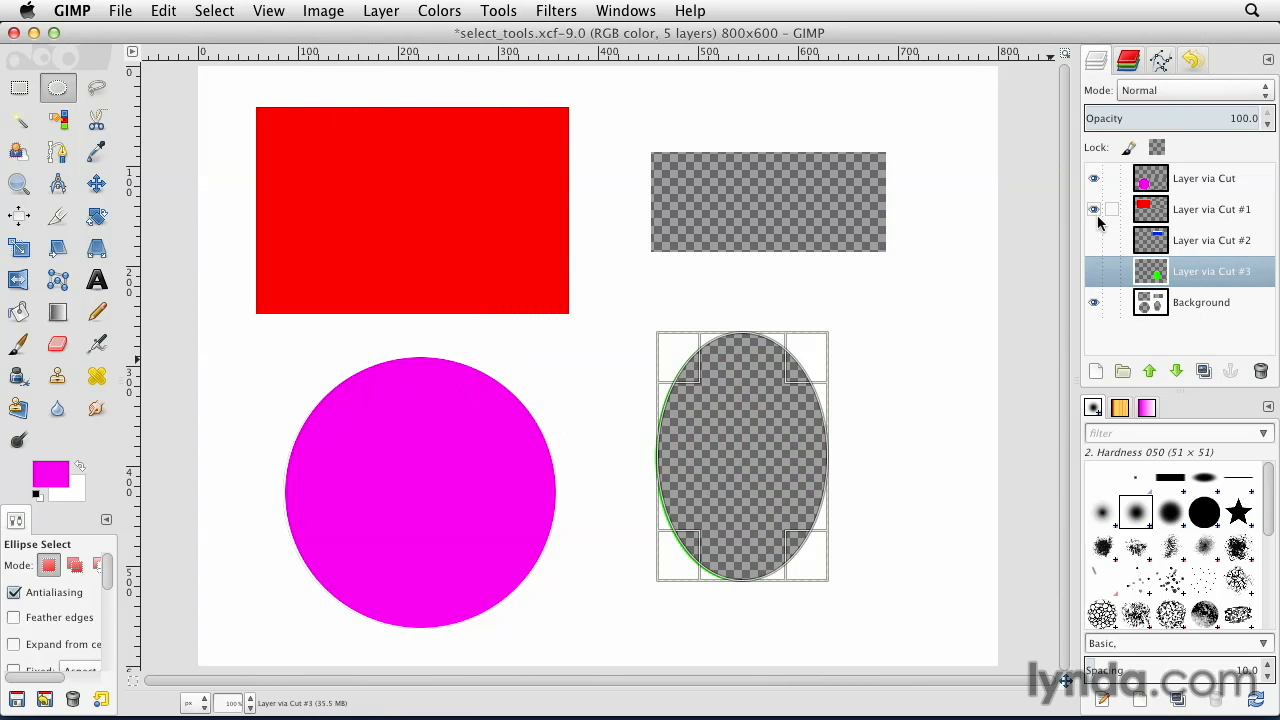
{"action": "left_click", "coordinate": [1093, 209]}
{"action": "left_click", "coordinate": [1093, 178]}
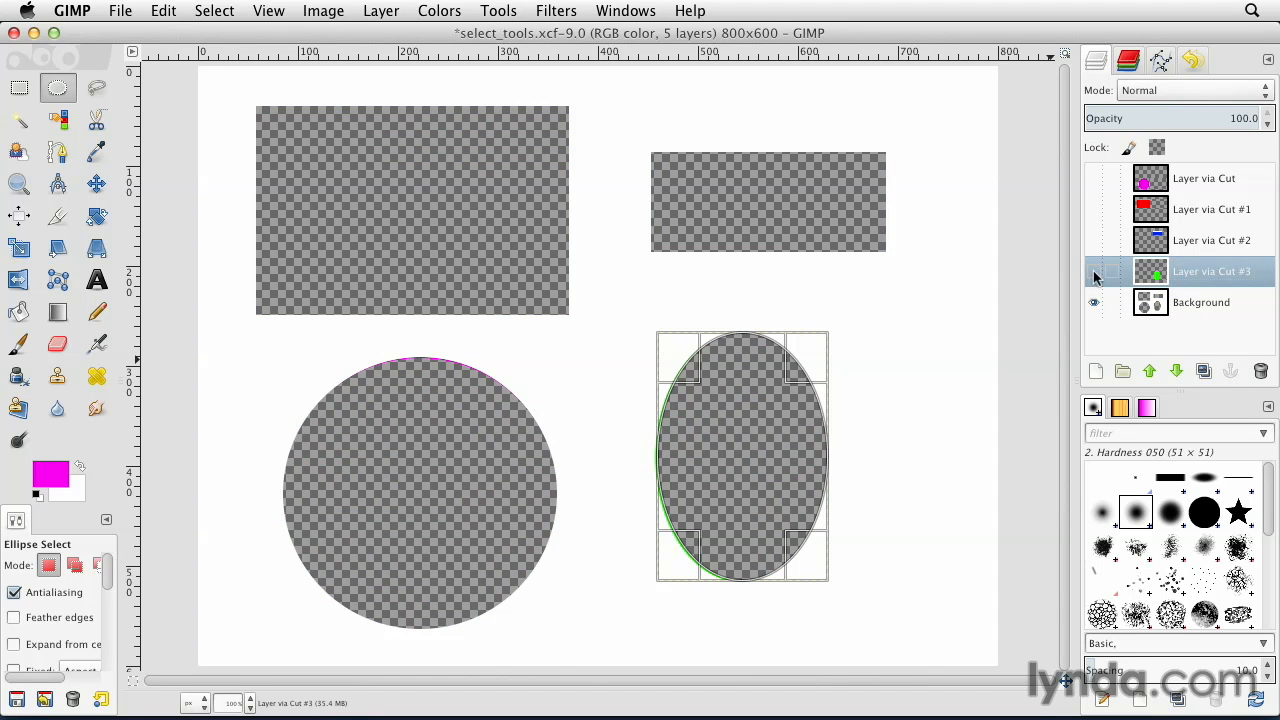
Delete the Background layer and make all four shape layers visible again.
{"action": "left_click", "coordinate": [1196, 305]}
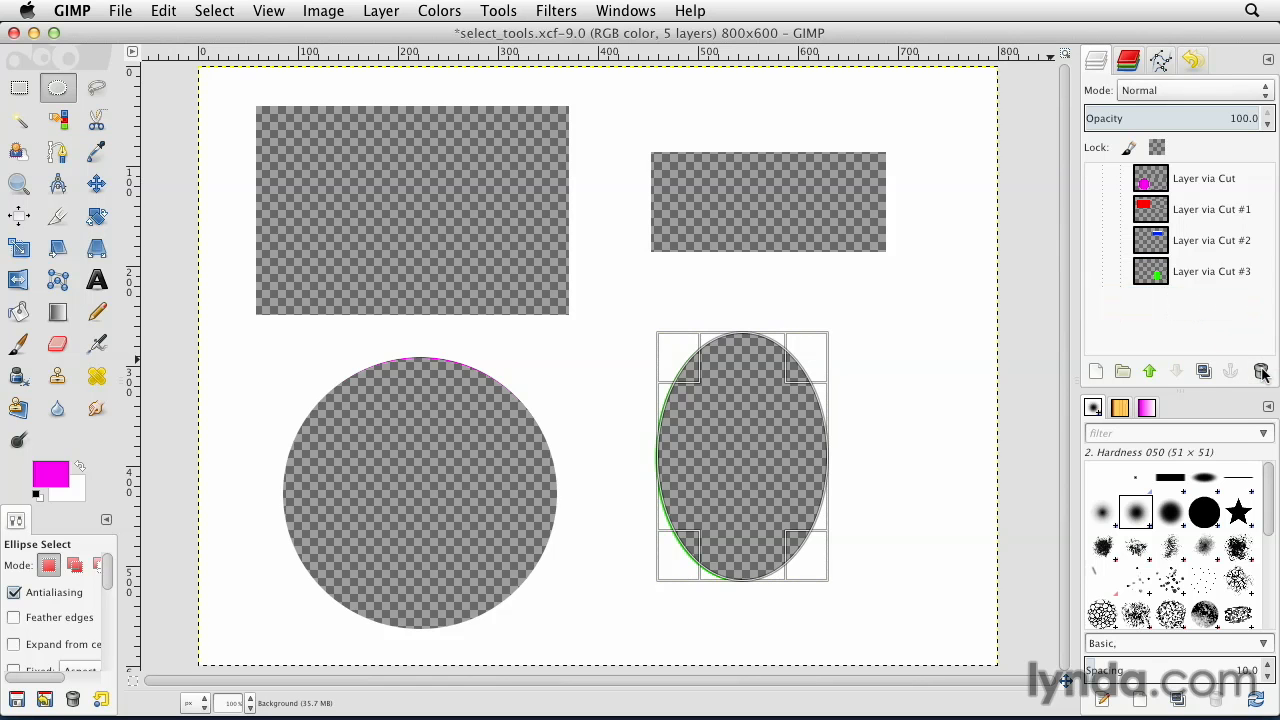
{"action": "left_click", "coordinate": [1261, 371]}
{"action": "left_click", "coordinate": [1094, 271]}
{"action": "left_click", "coordinate": [1093, 240]}
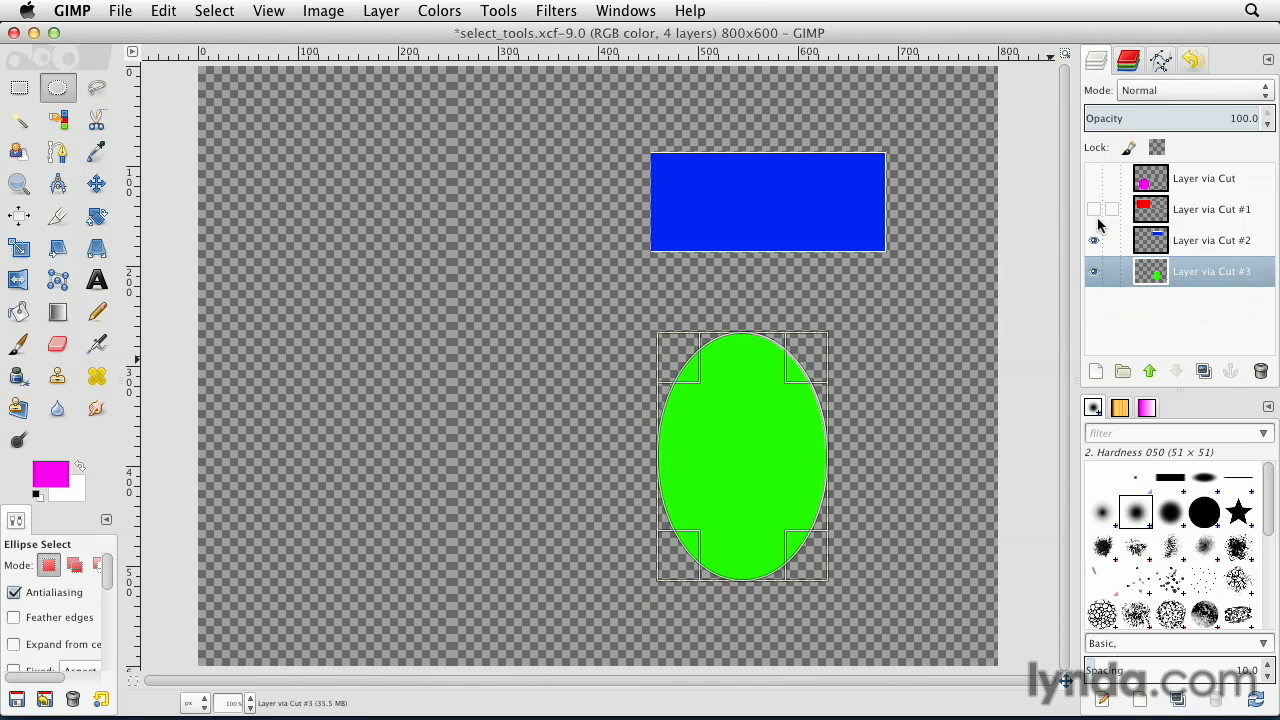
{"action": "left_click", "coordinate": [1093, 209]}
{"action": "left_click", "coordinate": [1093, 178]}
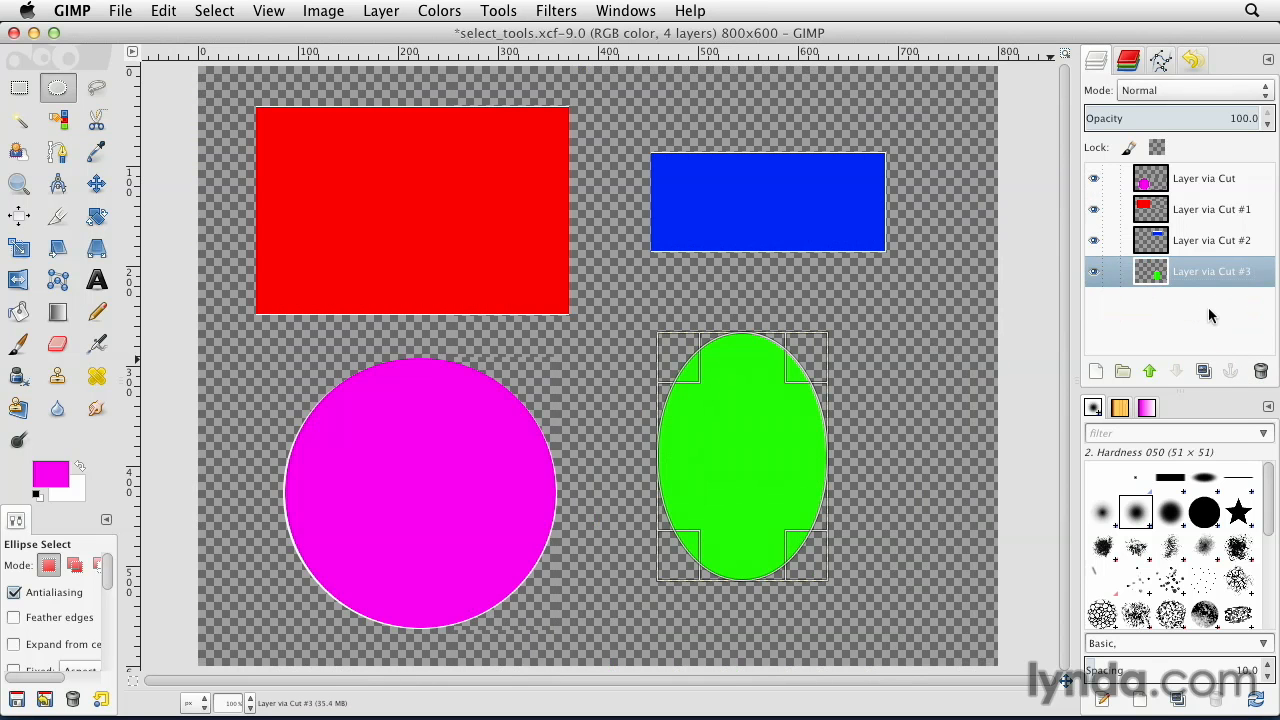